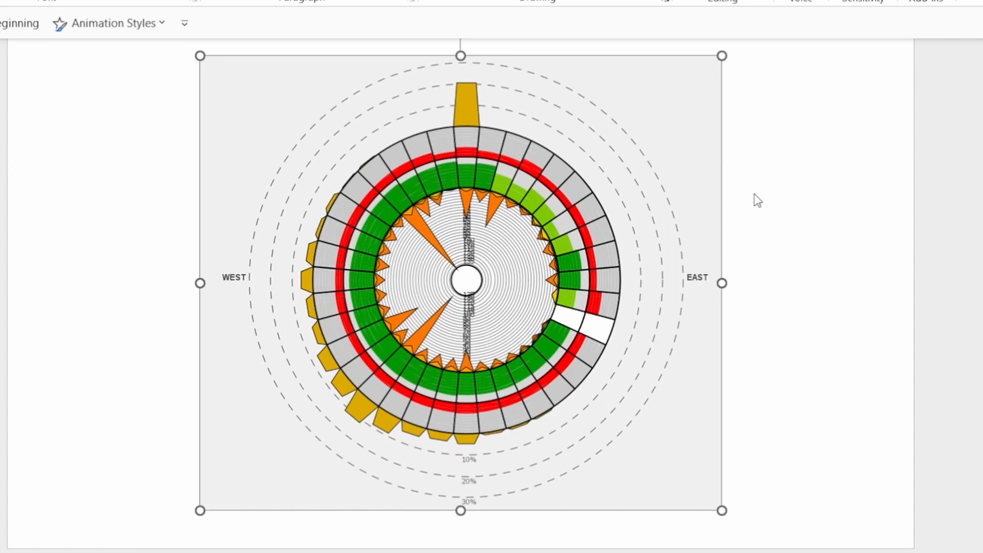
# - Show the next slide with the white-background version of the wind wheel chart
pyautogui.press('pagedown')
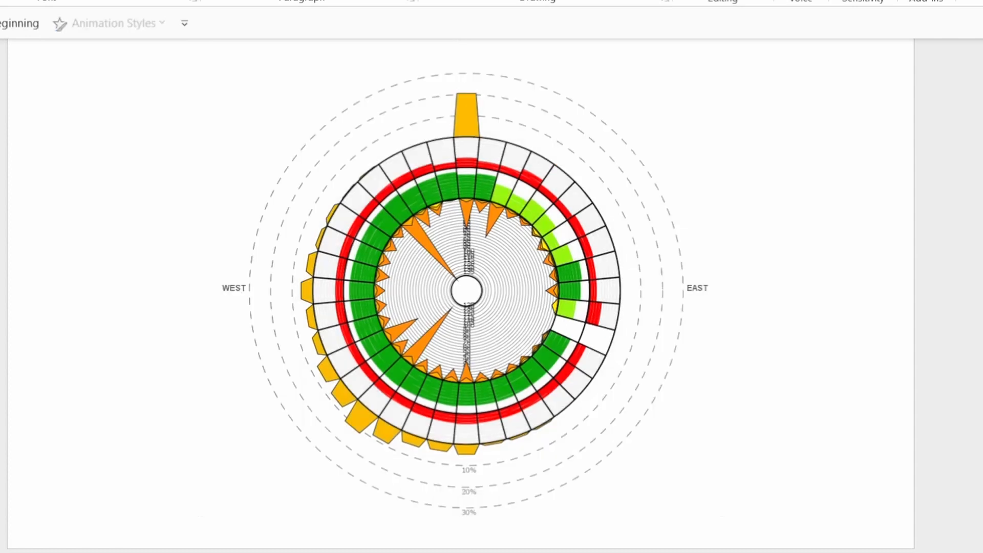
pyautogui.click(530, 275)
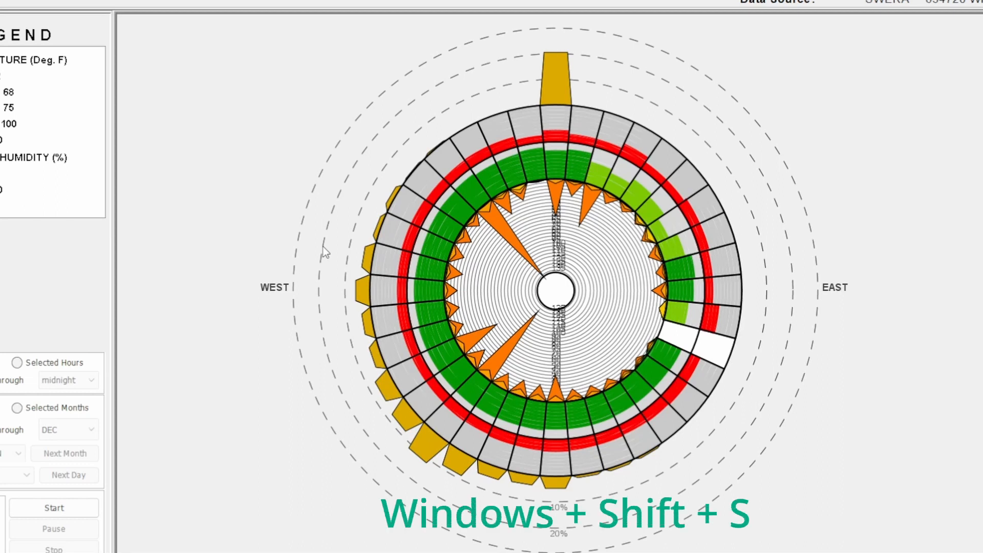
# - Take a rectangular screen snip of the wind wheel chart, including its WEST and EAST labels
pyautogui.press('super+shift+s')
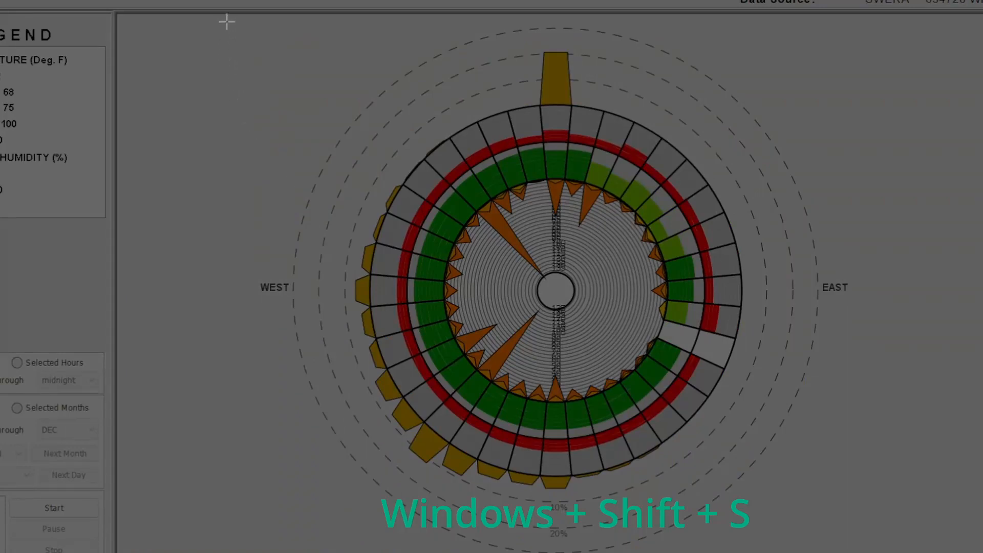
pyautogui.moveTo(227, 21); pyautogui.dragTo(859, 552)
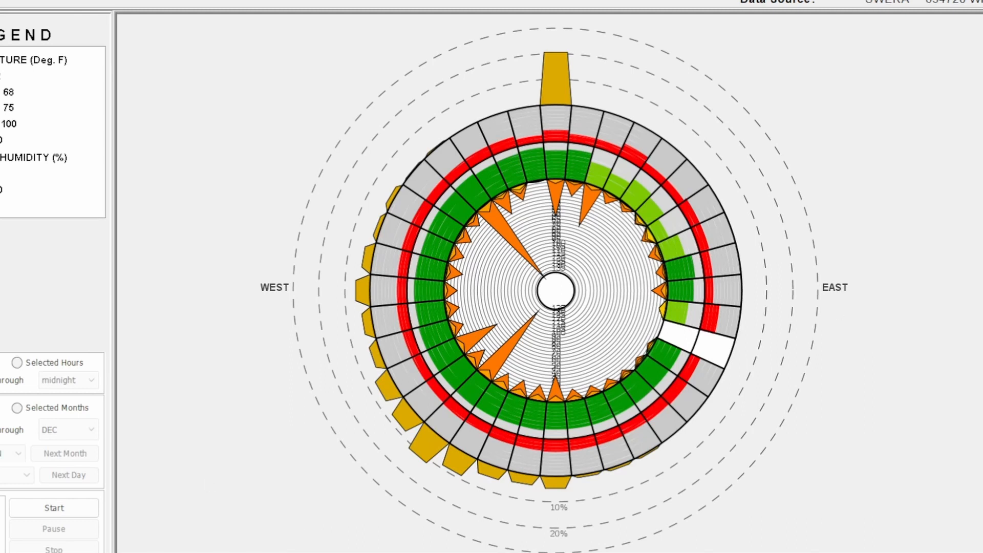
# - Open Snipping Tool and take a new rectangular capture of the whole wind wheel chart
pyautogui.press('super')
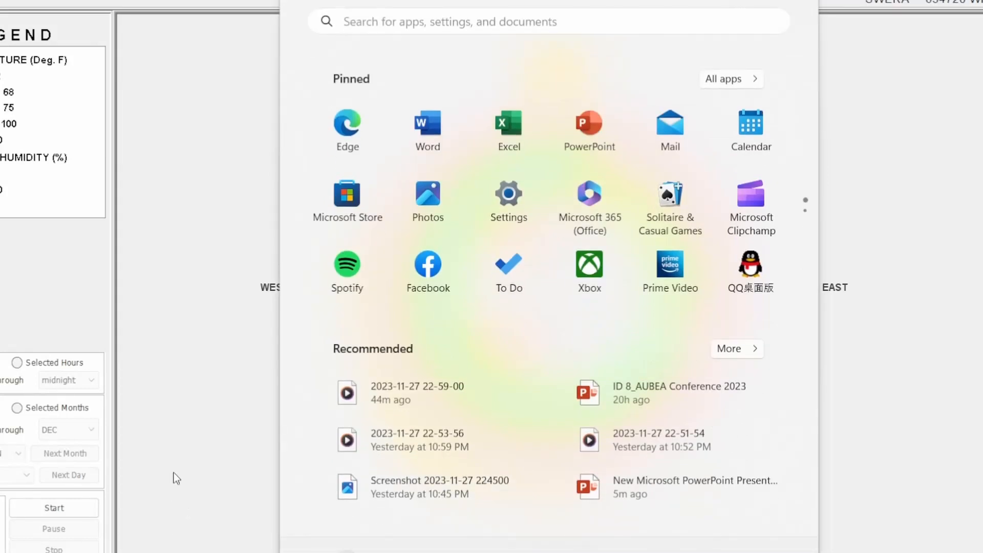
pyautogui.write('snip')
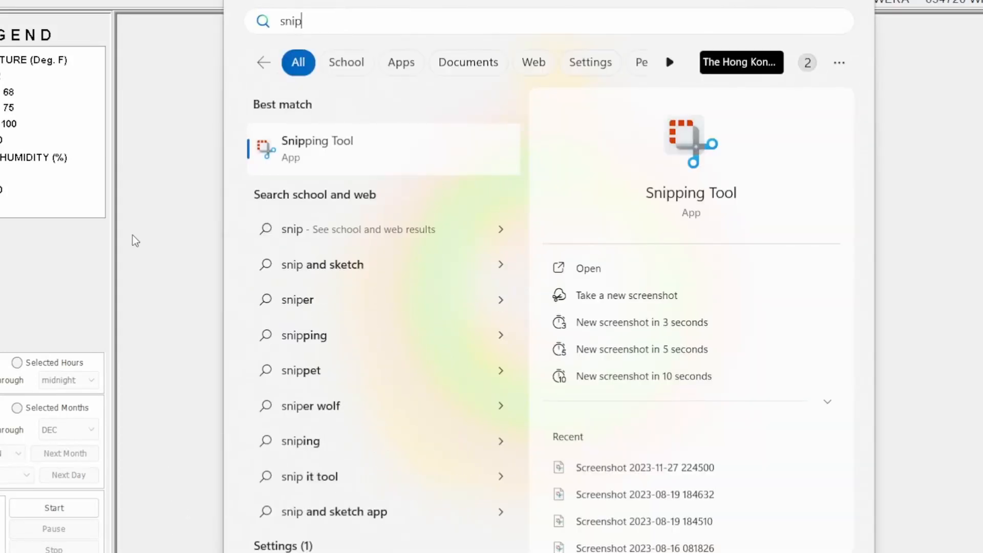
pyautogui.click(331, 151)
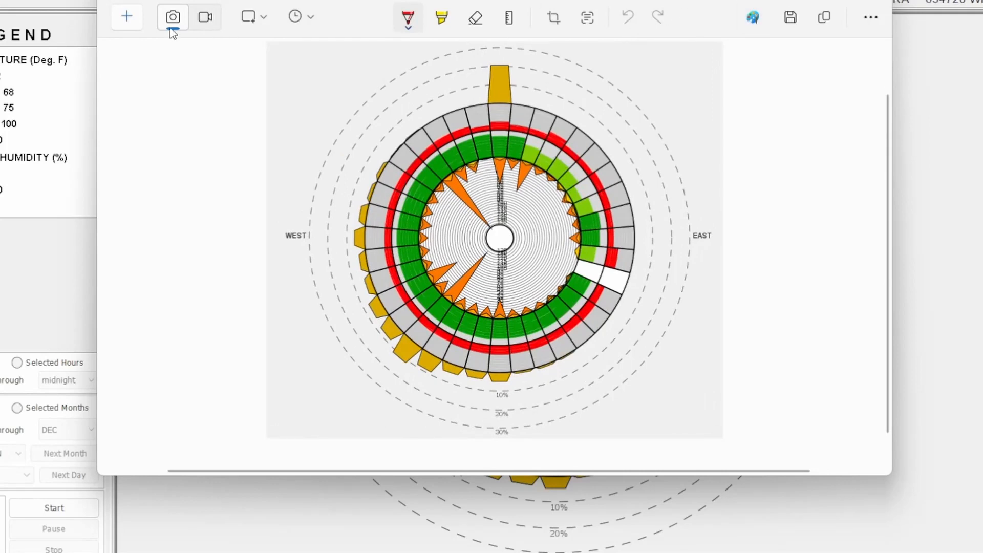
pyautogui.click(127, 17)
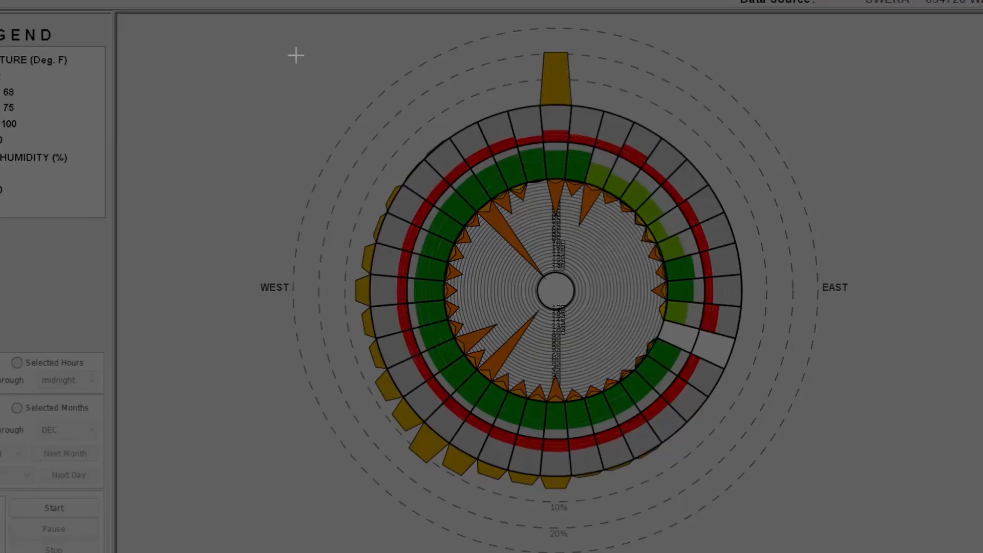
pyautogui.moveTo(213, 24); pyautogui.dragTo(860, 552)
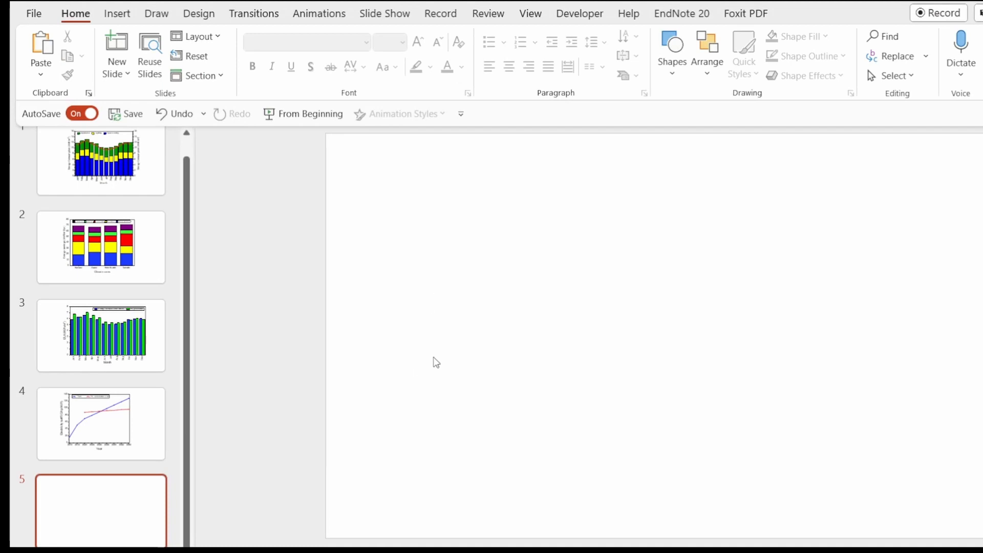
# - Switch to PowerPoint and paste the captured wind wheel chart onto blank slide 5
pyautogui.rightClick(432, 241)
pyautogui.click(467, 303)
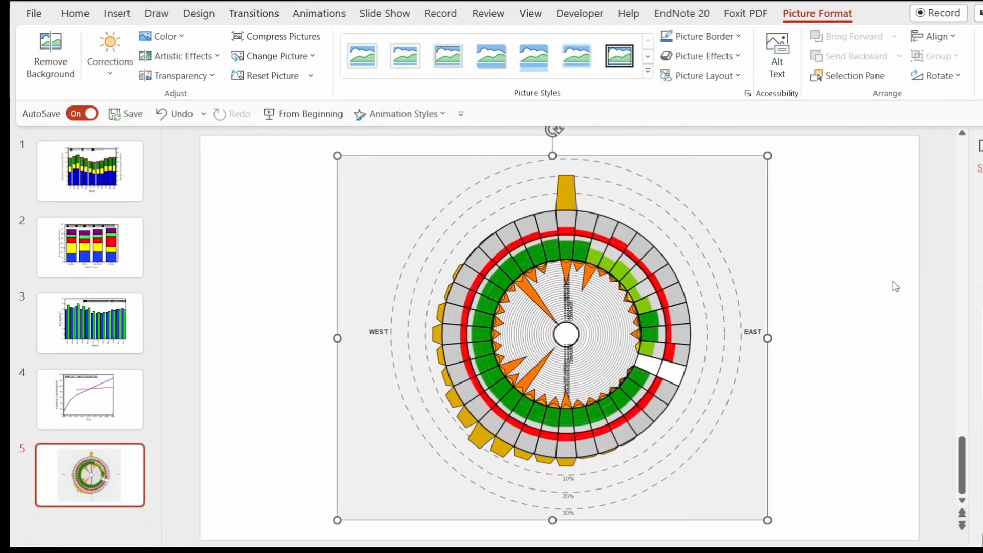
pyautogui.click(851, 287)
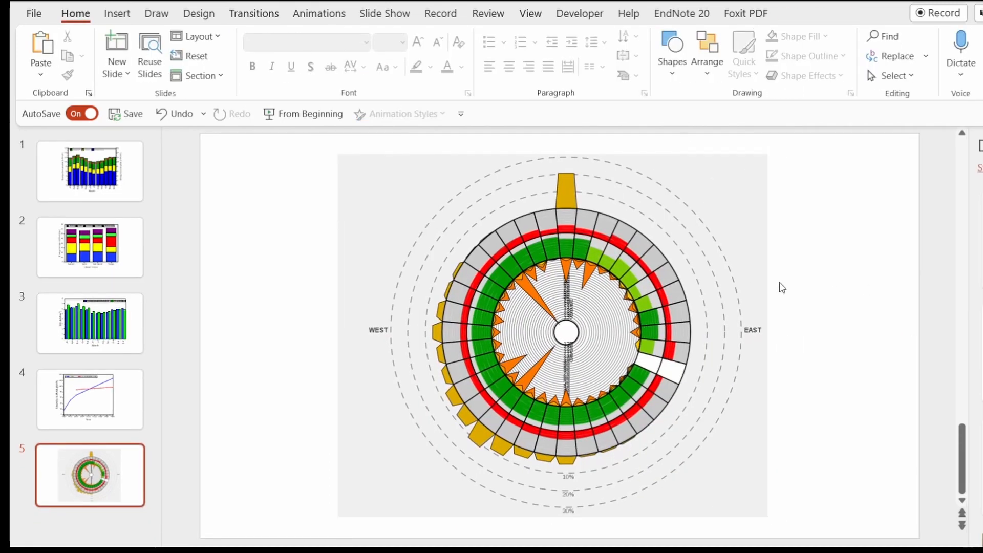
pyautogui.click(728, 229)
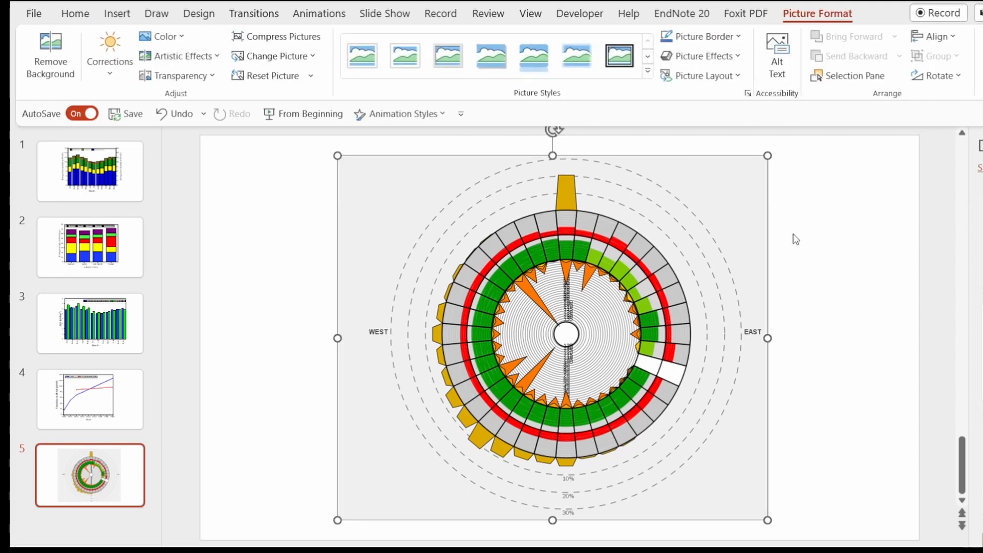
pyautogui.click(817, 231)
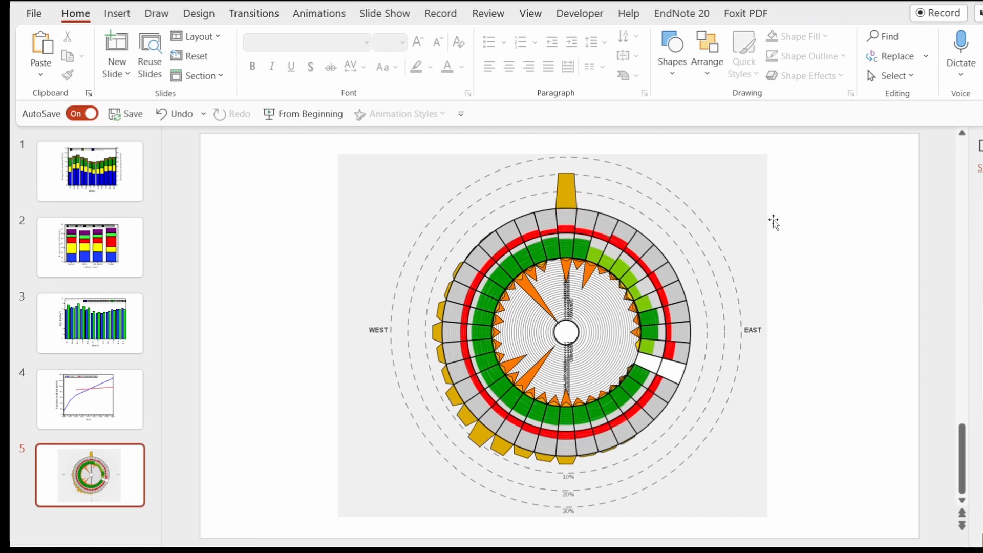
pyautogui.click(745, 236)
pyautogui.click(800, 283)
# - Scale the pasted chart picture to slightly below its pasted size and place it near the middle of slide 5
pyautogui.click(672, 350)
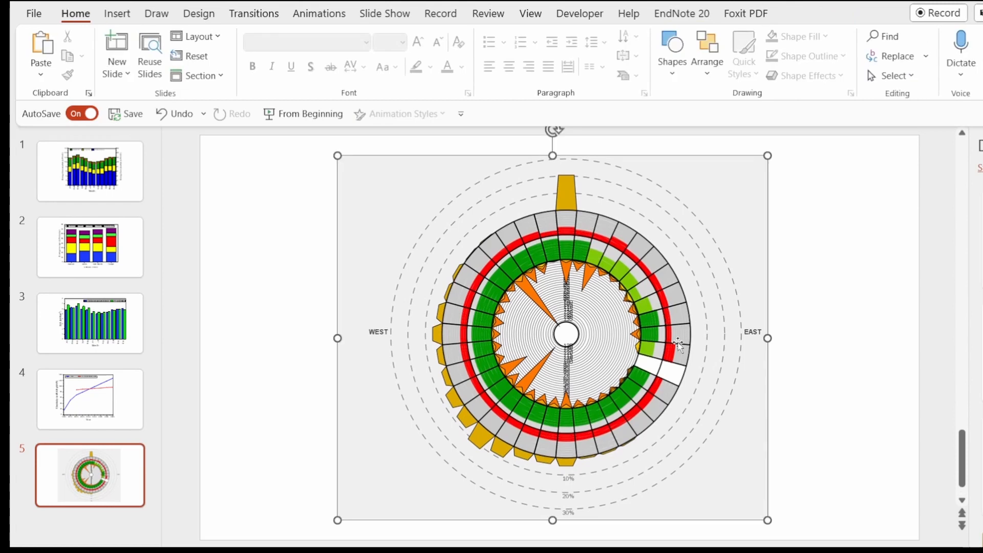
pyautogui.moveTo(765, 518); pyautogui.dragTo(702, 465)
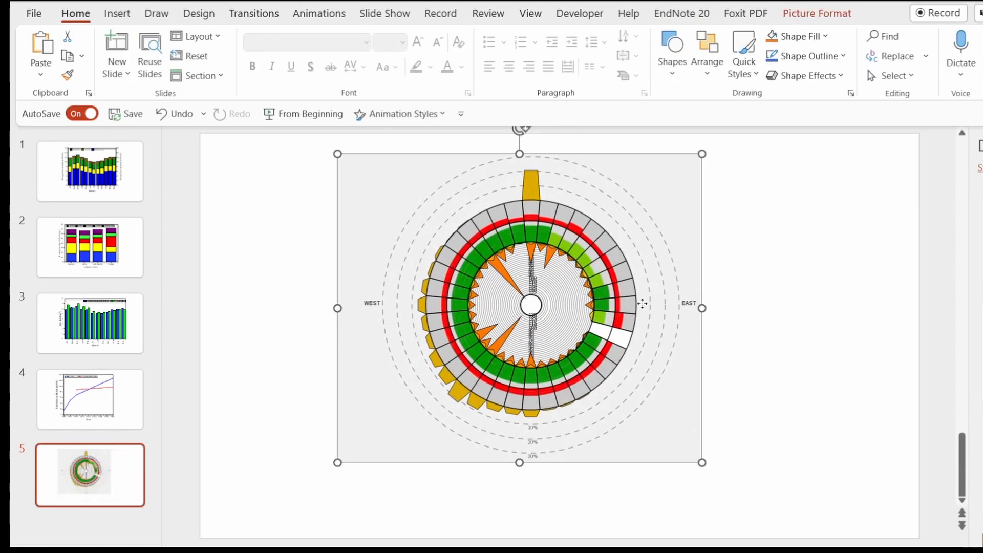
pyautogui.moveTo(643, 301); pyautogui.dragTo(698, 321)
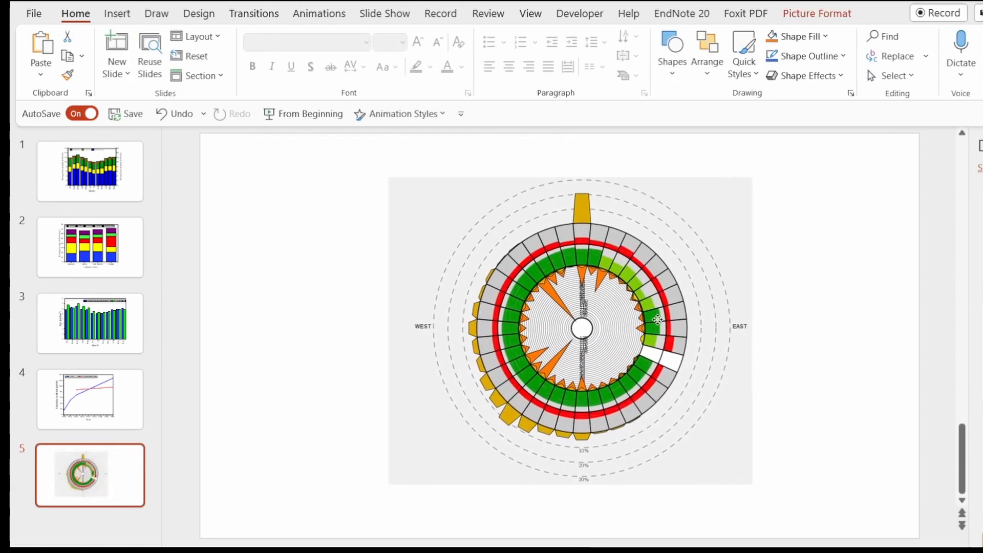
pyautogui.click(808, 328)
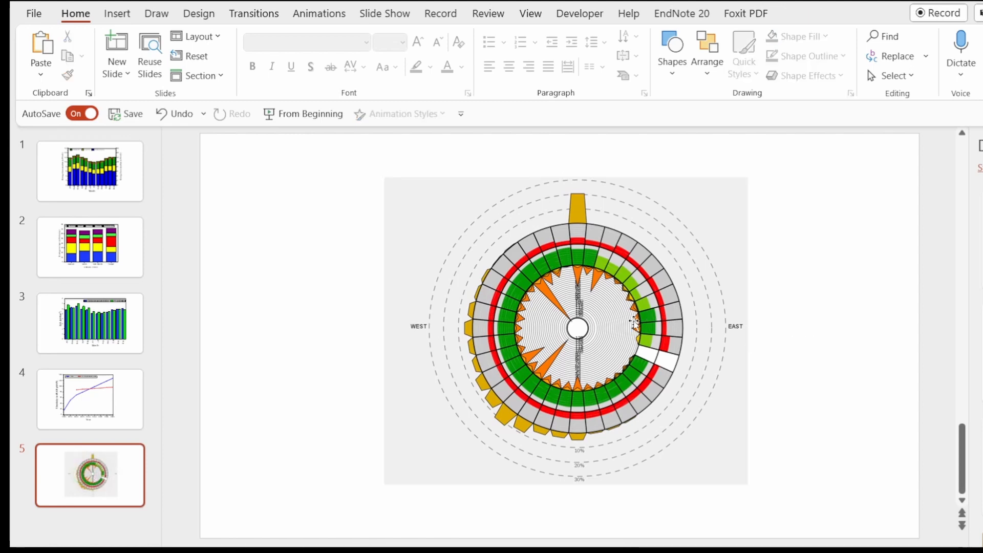
pyautogui.click(642, 307)
pyautogui.moveTo(750, 176); pyautogui.dragTo(765, 163)
pyautogui.click(850, 285)
pyautogui.click(710, 310)
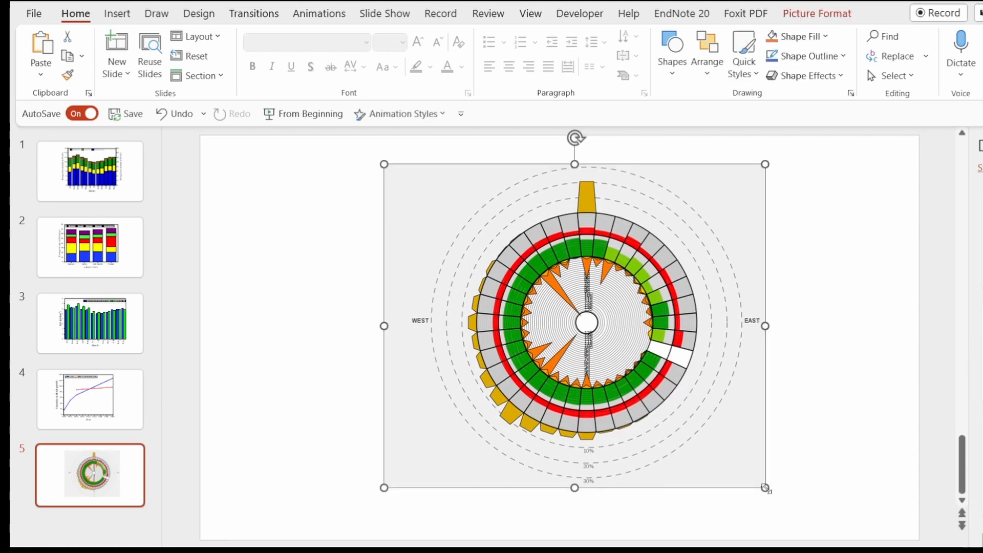
pyautogui.moveTo(765, 485); pyautogui.dragTo(790, 509)
pyautogui.moveTo(753, 430); pyautogui.dragTo(720, 402)
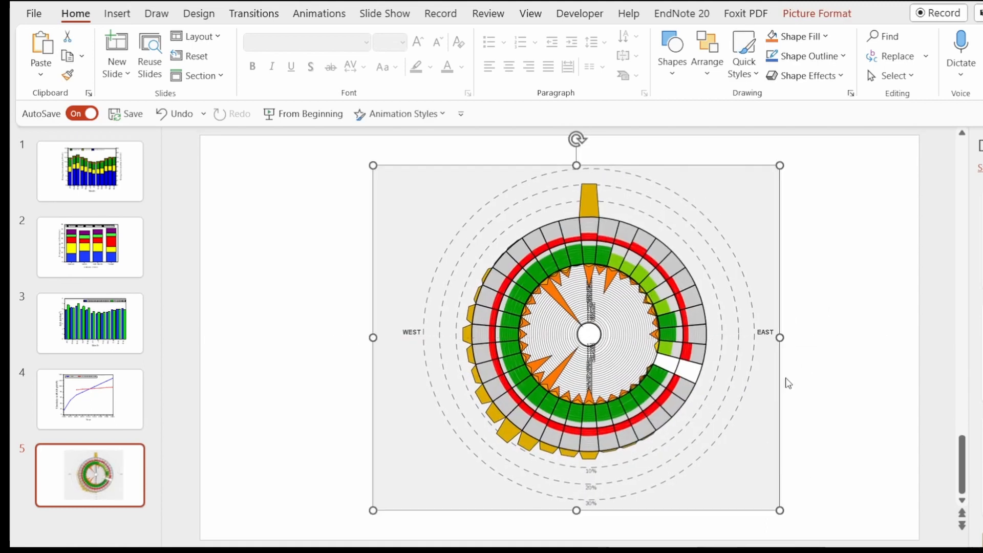
pyautogui.click(808, 362)
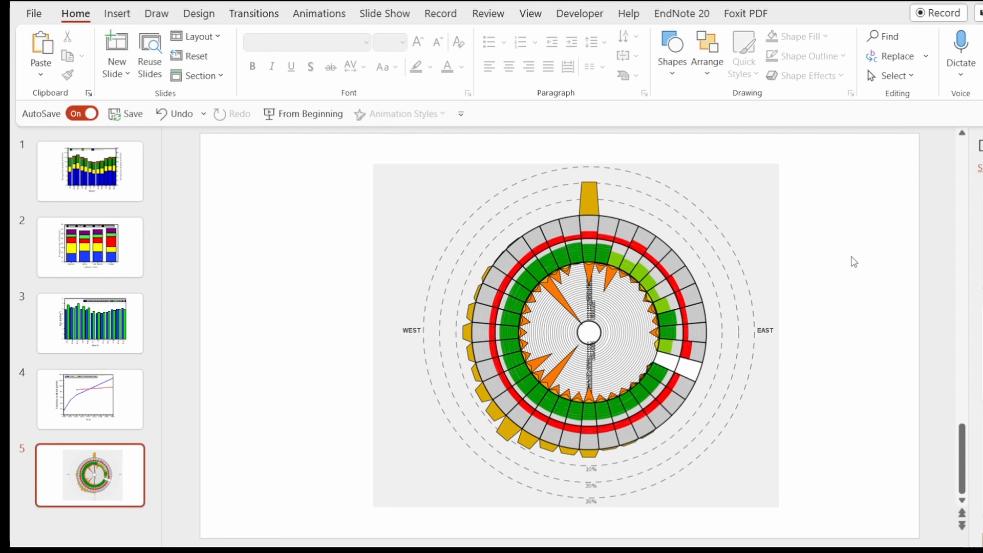
# - Apply the Brightness: +20% Contrast: -20% correction to the chart picture to turn its grey background white
pyautogui.click(751, 230)
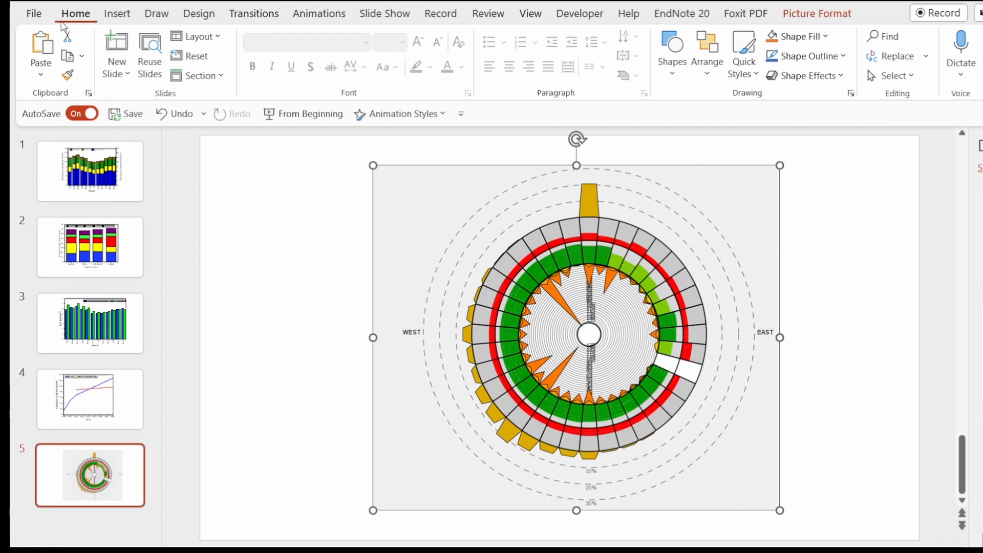
pyautogui.click(819, 14)
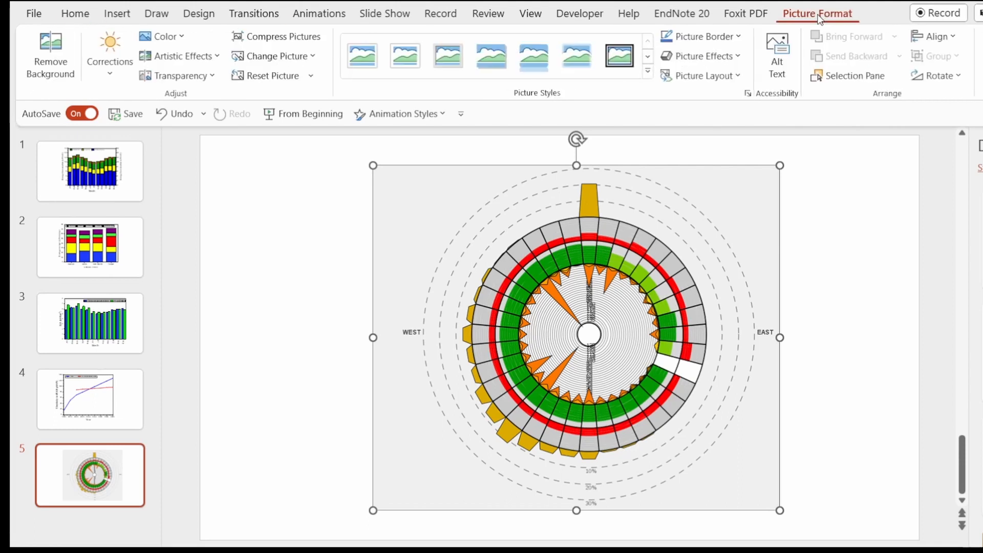
pyautogui.click(842, 236)
pyautogui.click(742, 231)
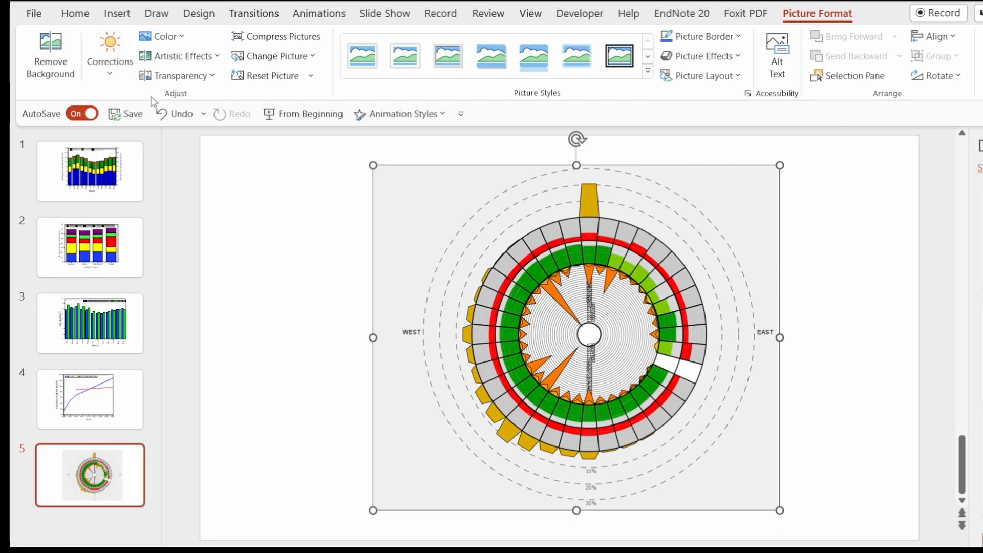
pyautogui.click(110, 75)
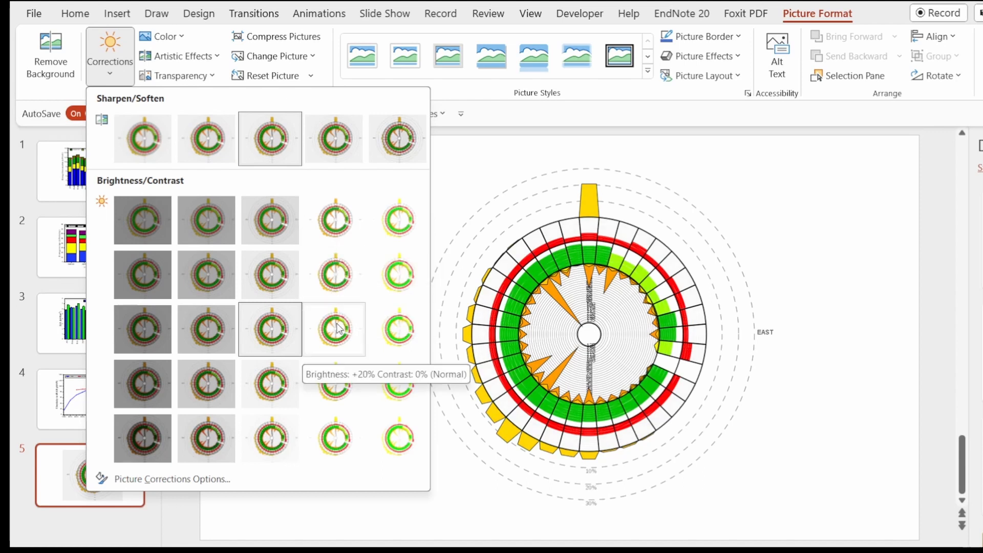
pyautogui.click(345, 278)
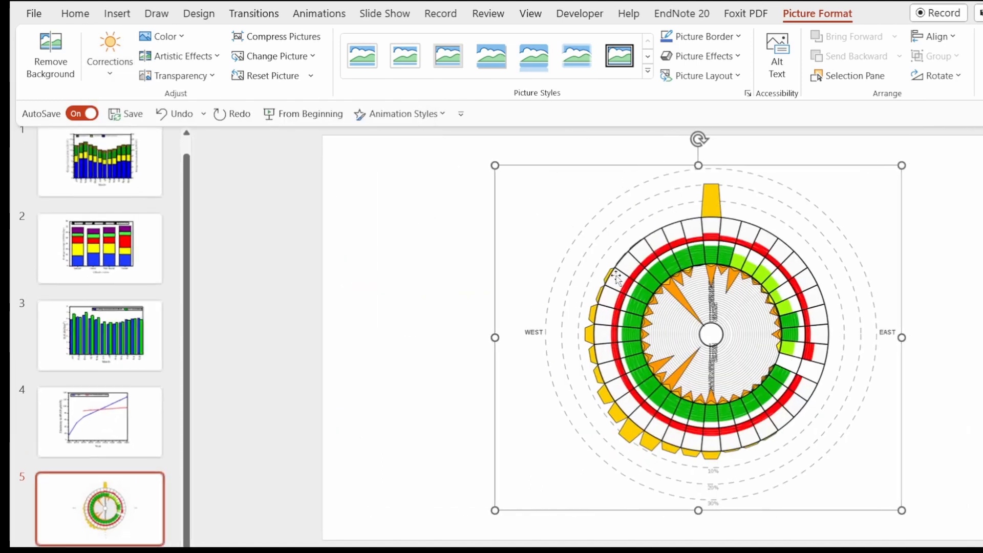
# - Shrink the corrected chart picture slightly and reposition it within slide 5
pyautogui.press('Escape')
pyautogui.click(771, 310)
pyautogui.moveTo(770, 310); pyautogui.dragTo(742, 305)
pyautogui.moveTo(876, 507); pyautogui.dragTo(870, 501)
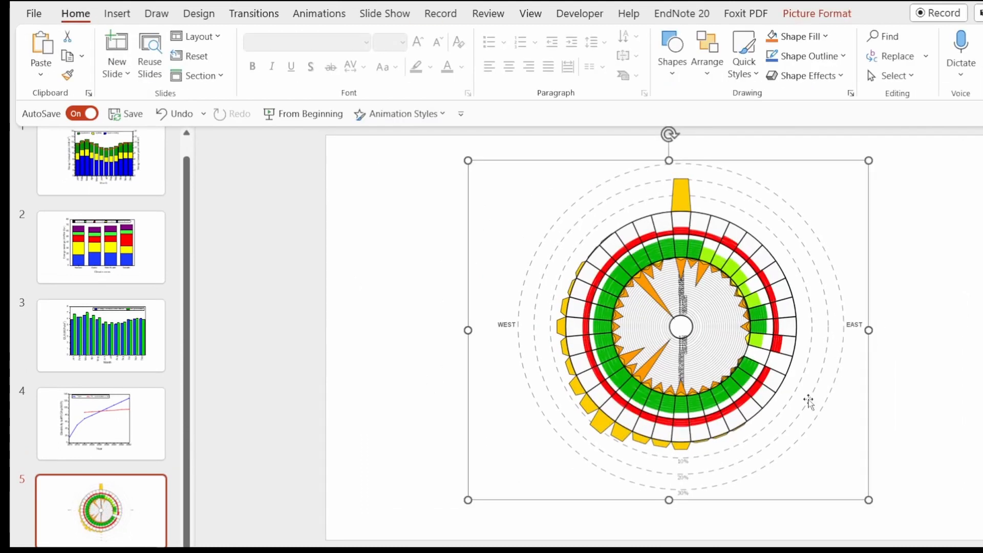
pyautogui.moveTo(768, 329); pyautogui.dragTo(758, 334)
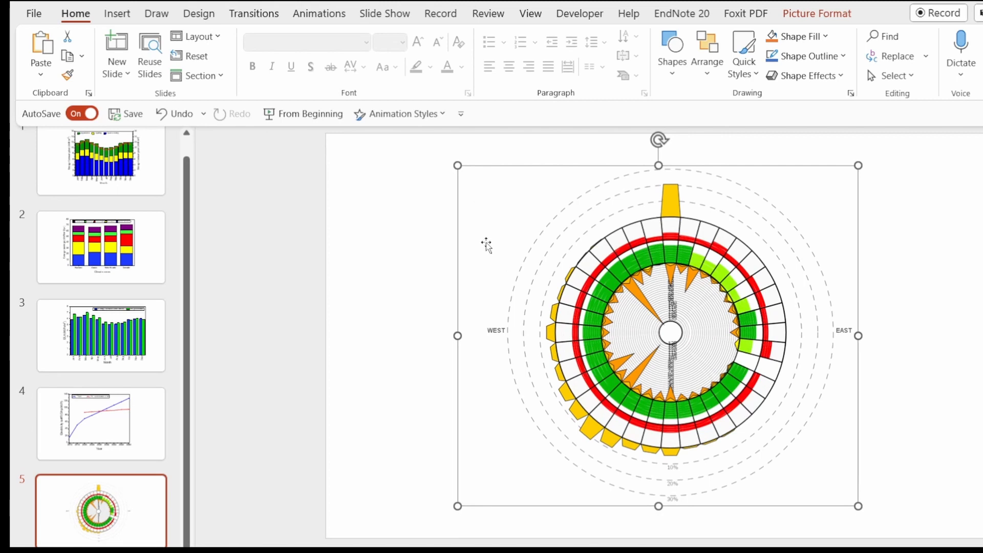
pyautogui.click(950, 250)
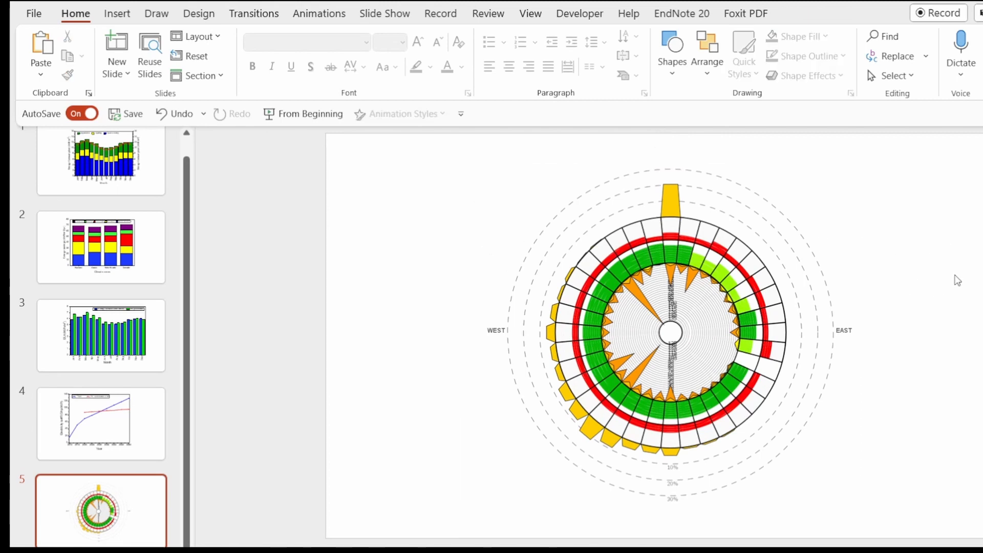
# - Move the chart picture a little to the right on the slide, keeping its vertical position
pyautogui.click(714, 289)
pyautogui.moveTo(673, 283)
pyautogui.mouseDown()
pyautogui.moveTo(668, 296)
pyautogui.moveTo(679, 303)
pyautogui.moveTo(667, 273)
pyautogui.mouseUp()
pyautogui.moveTo(668, 326); pyautogui.dragTo(675, 326)
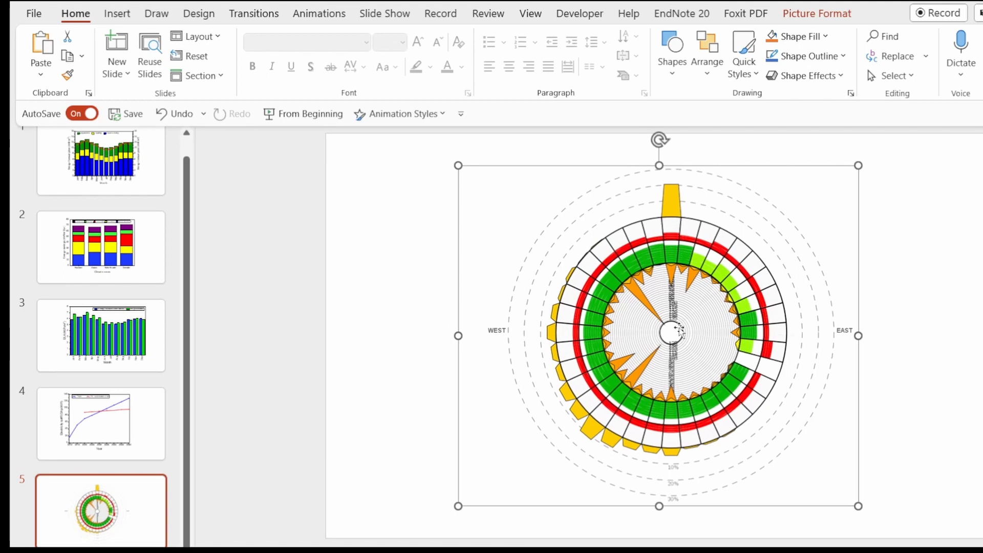
pyautogui.moveTo(618, 292); pyautogui.dragTo(687, 297)
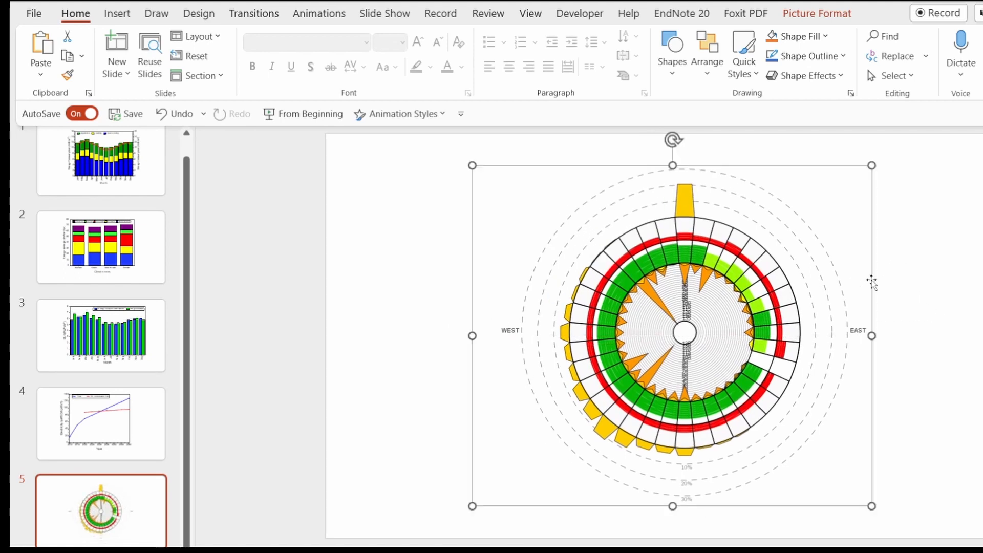
pyautogui.click(932, 286)
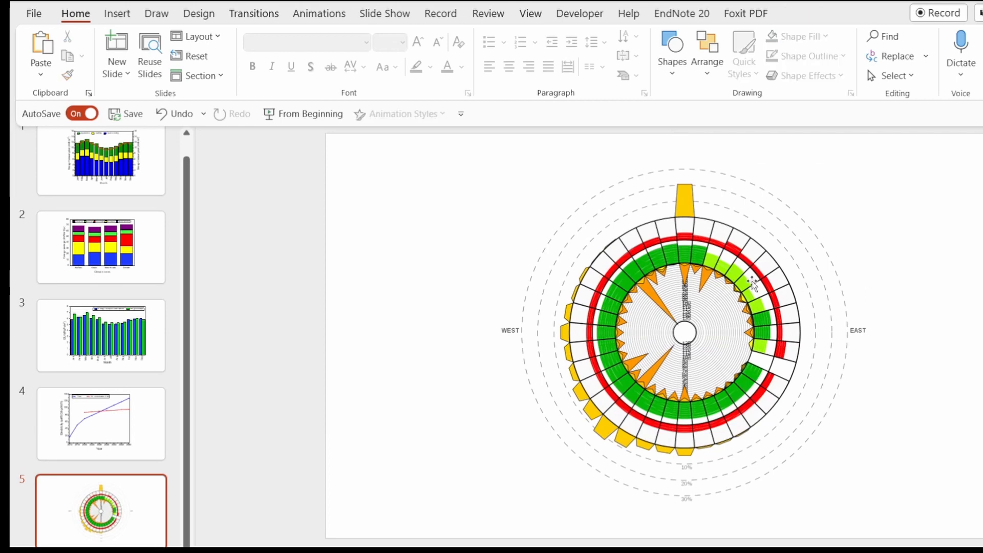
# - Set the chart picture's color tone to Temperature: 8800 K and enlarge the picture slightly
pyautogui.click(752, 282)
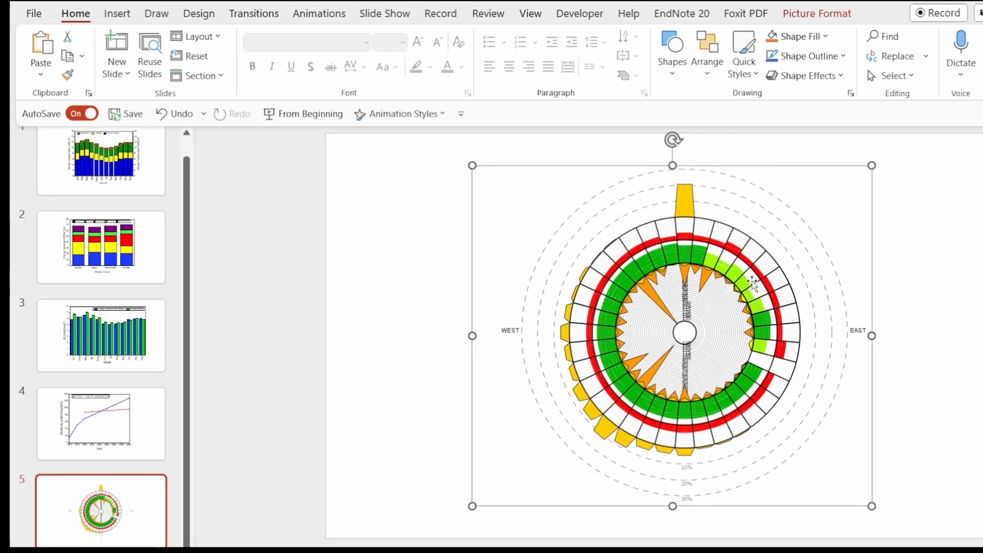
pyautogui.doubleClick(730, 256)
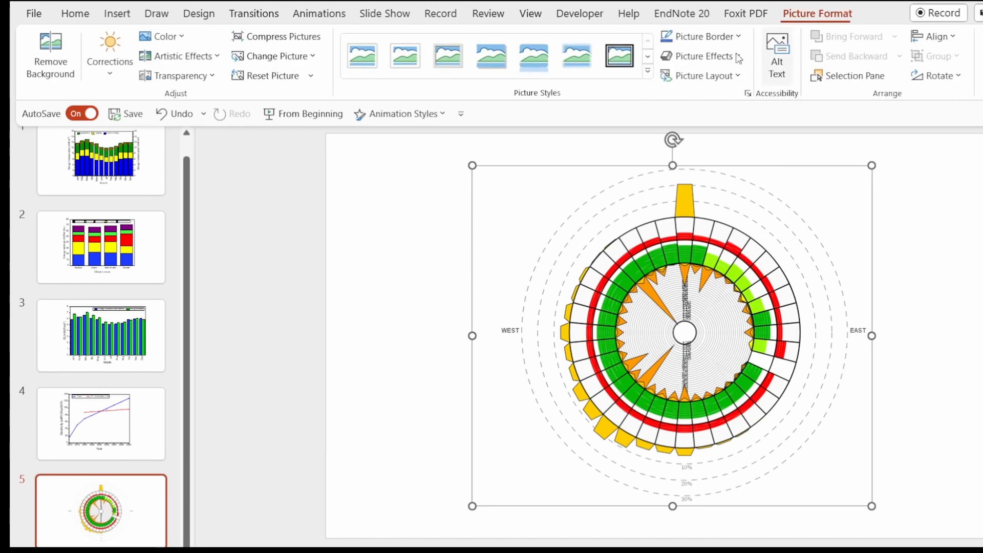
pyautogui.click(182, 38)
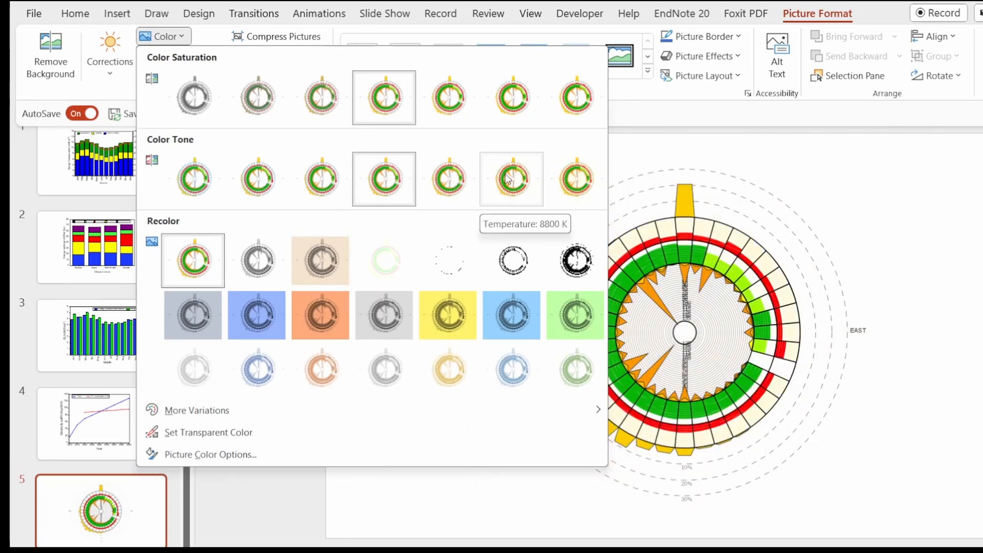
pyautogui.click(772, 270)
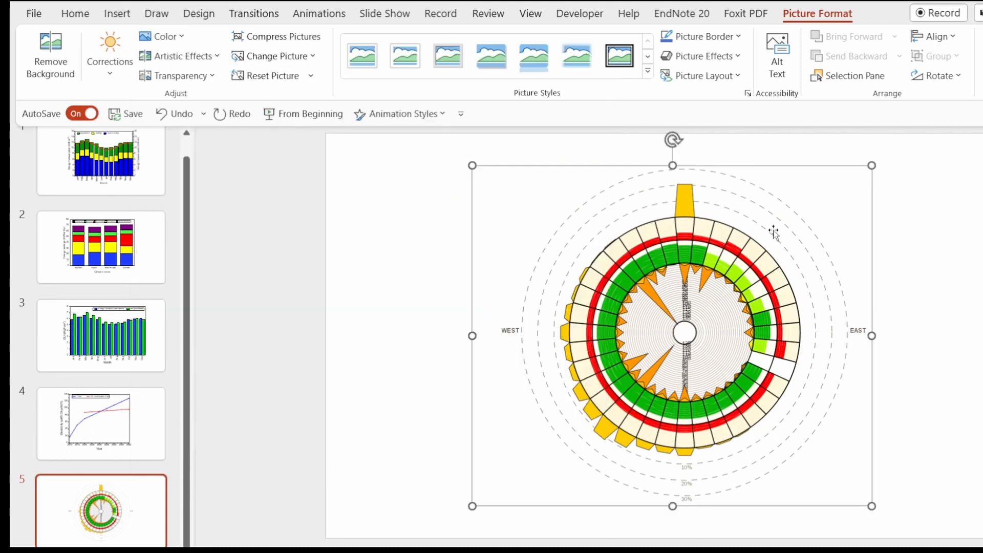
pyautogui.moveTo(872, 165); pyautogui.dragTo(879, 163)
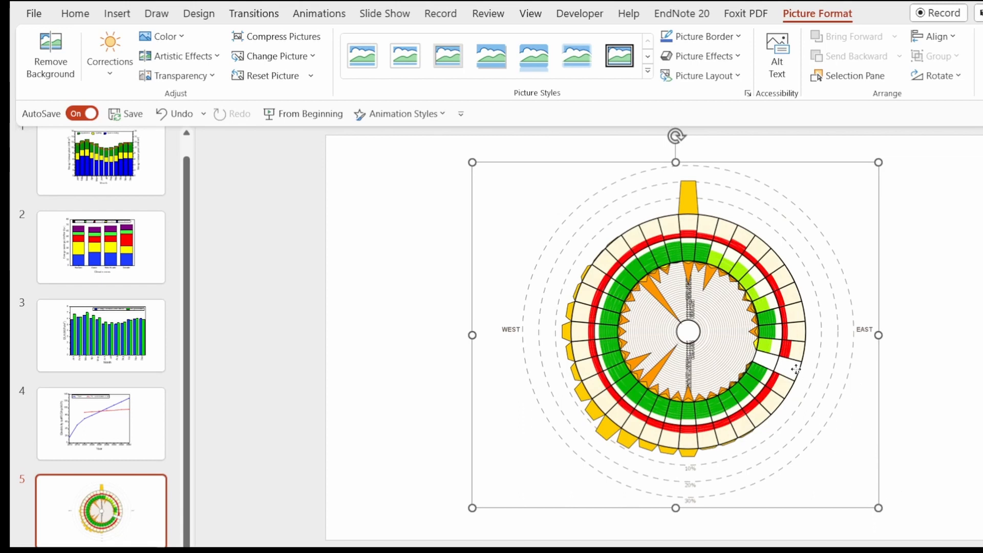
# - Nudge the chart picture slightly down and to the left on slide 5
pyautogui.moveTo(795, 369); pyautogui.dragTo(794, 372)
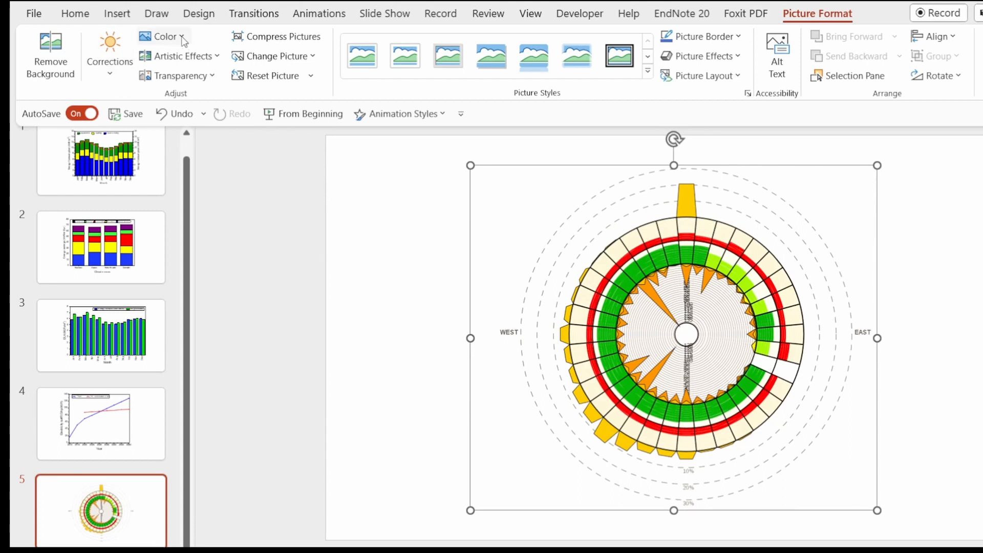
# - Preview the artistic effects and the transparency presets available for the chart picture without applying any of them
pyautogui.click(217, 58)
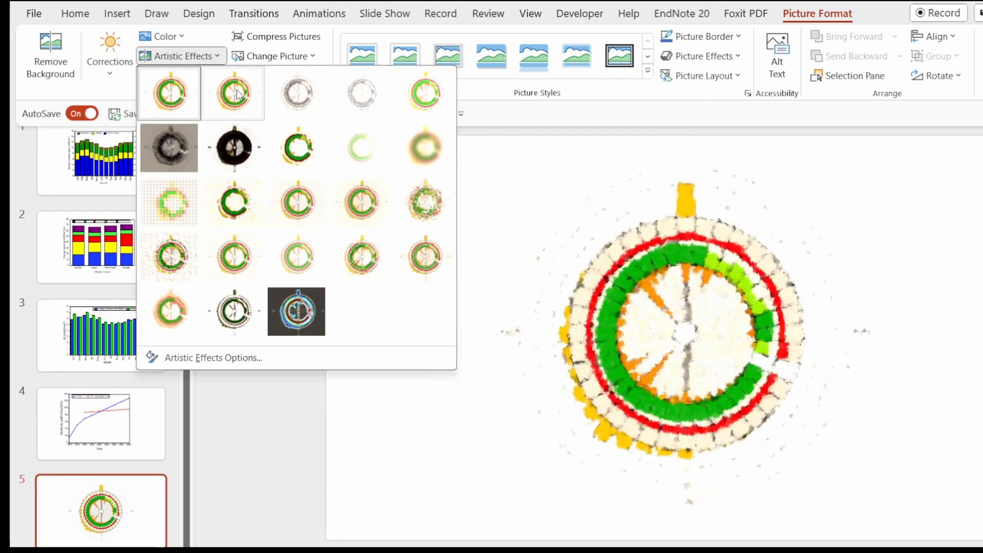
pyautogui.click(450, 457)
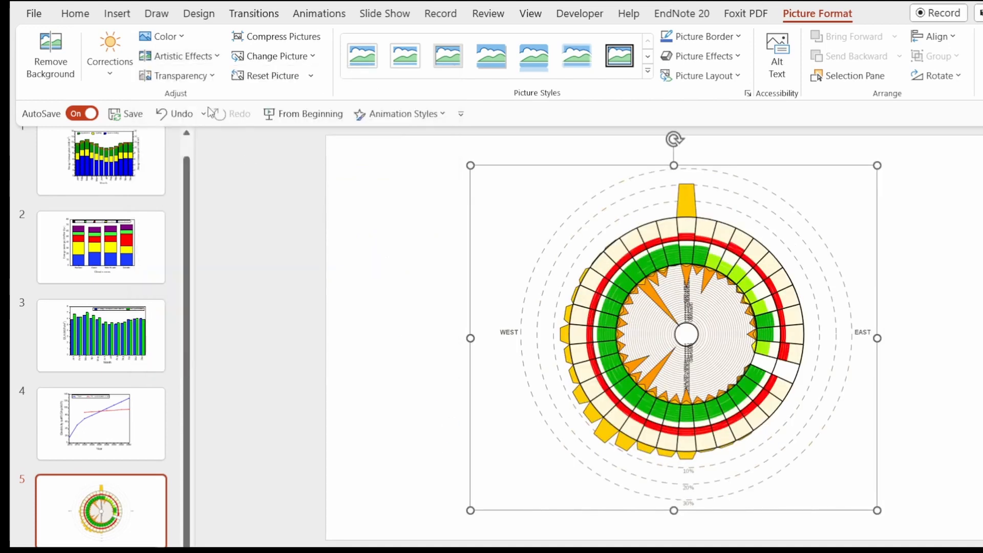
pyautogui.click(214, 76)
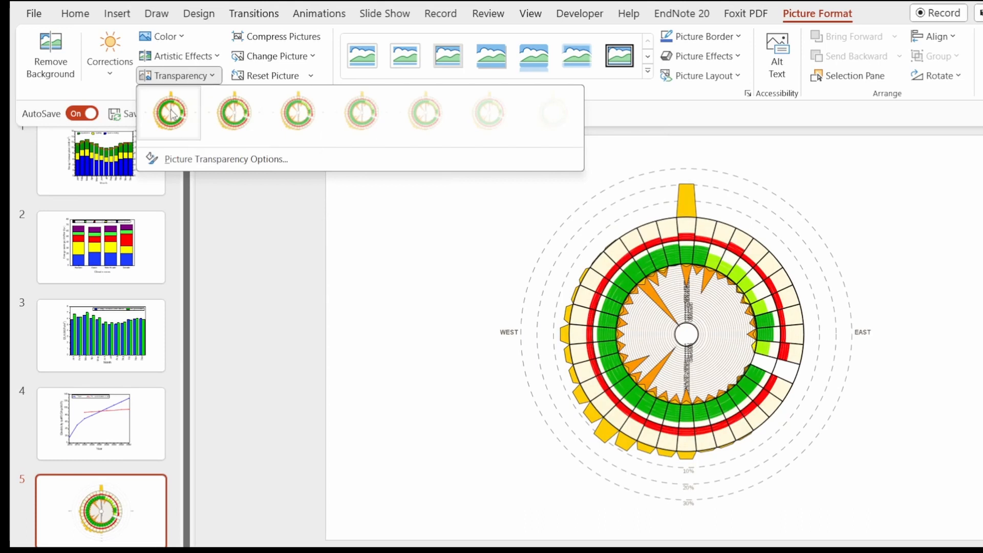
pyautogui.click(379, 307)
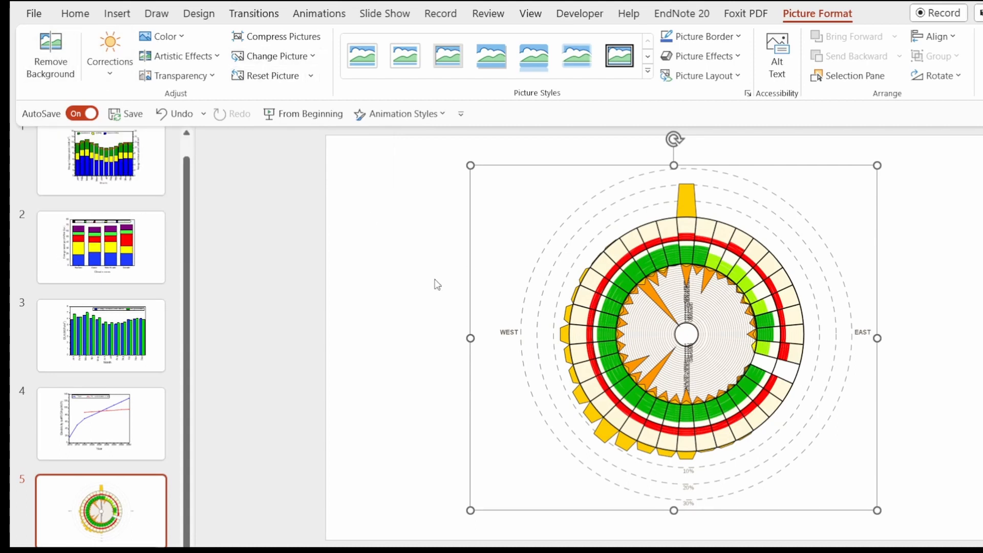
# - Deselect the chart picture to view it on the slide, and select it again for further picture formatting
pyautogui.click(406, 277)
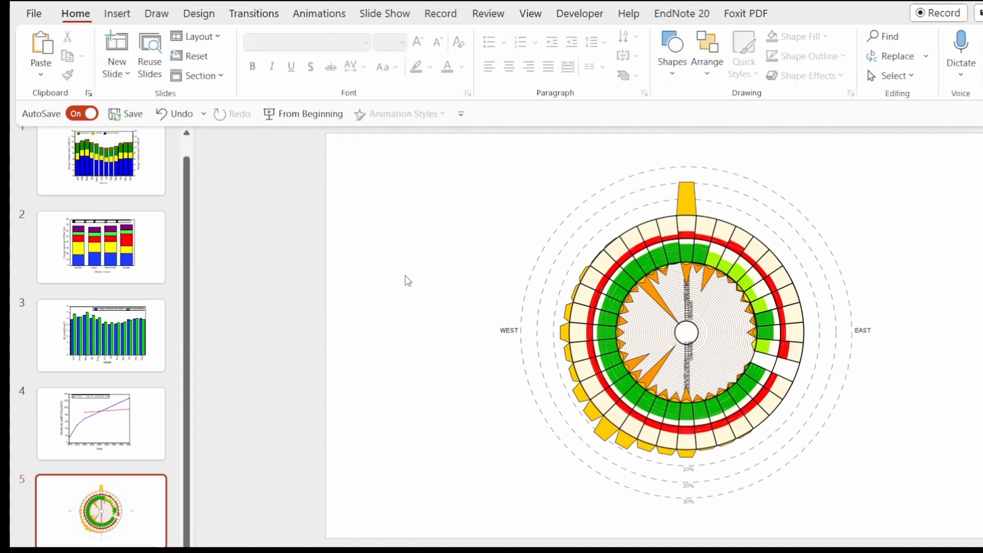
pyautogui.click(692, 324)
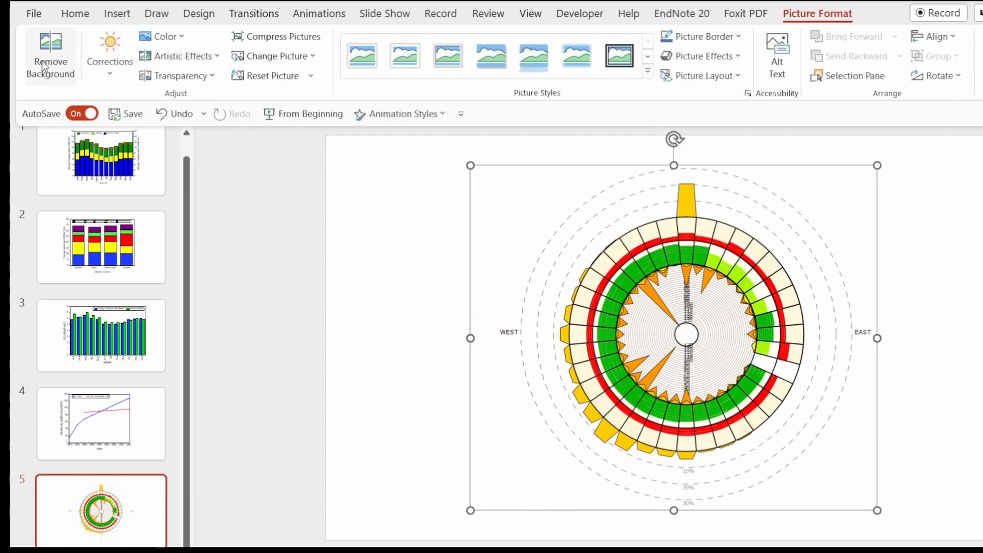